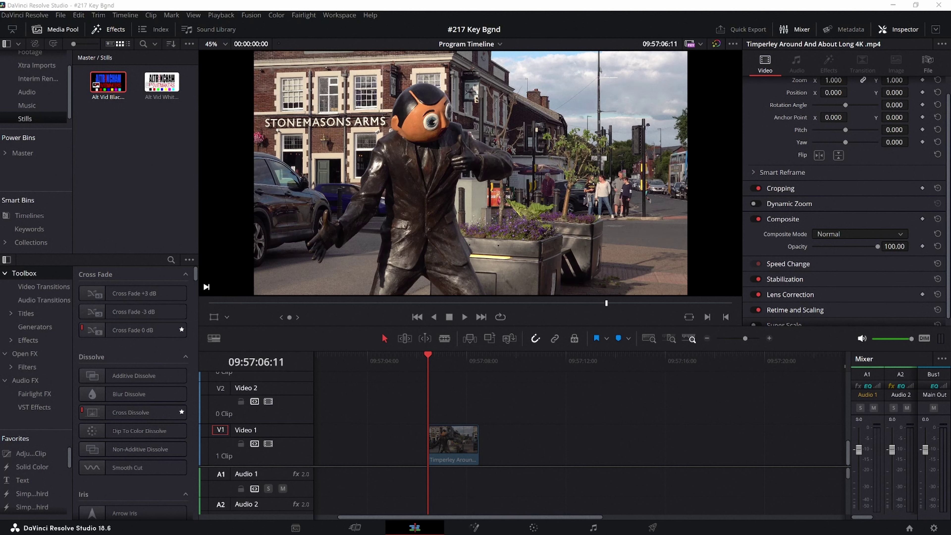
# - Play back the street clip on Video 1 and return the playhead to its start
pyautogui.moveTo(127, 394); pyautogui.dragTo(462, 452)
pyautogui.press('space')
pyautogui.press('space')
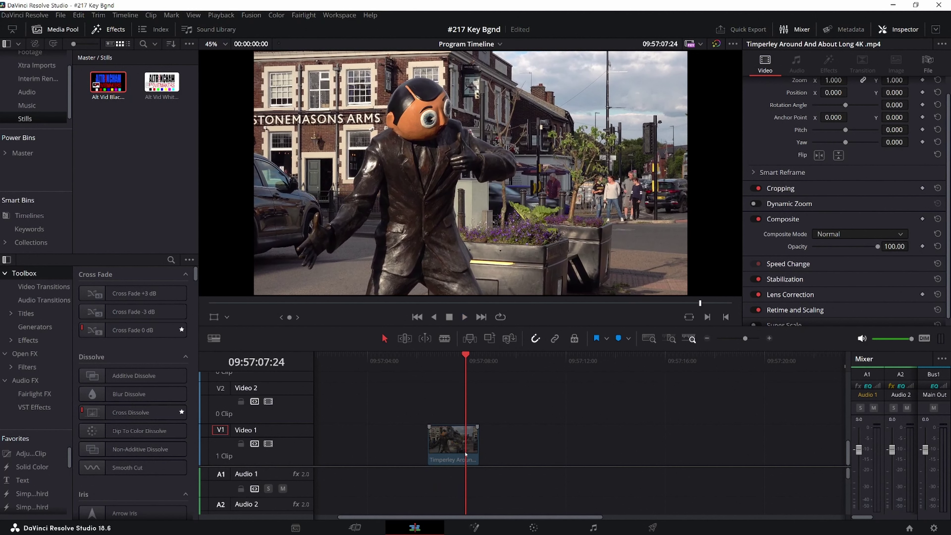
pyautogui.moveTo(466, 360); pyautogui.dragTo(432, 362)
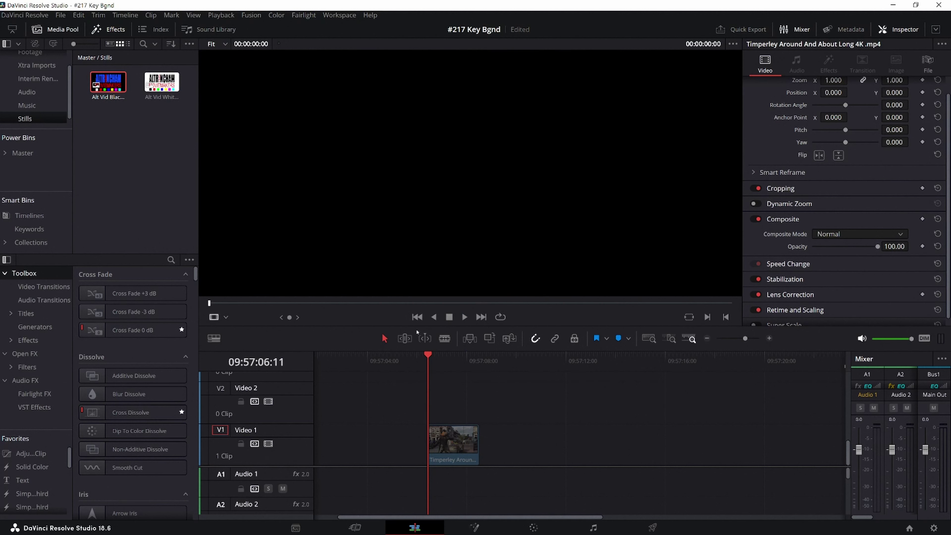
# - Place Alt Vid Black Bgnd.png on Video 2 at the street clip's start and trim it to that clip's end
pyautogui.click(107, 83)
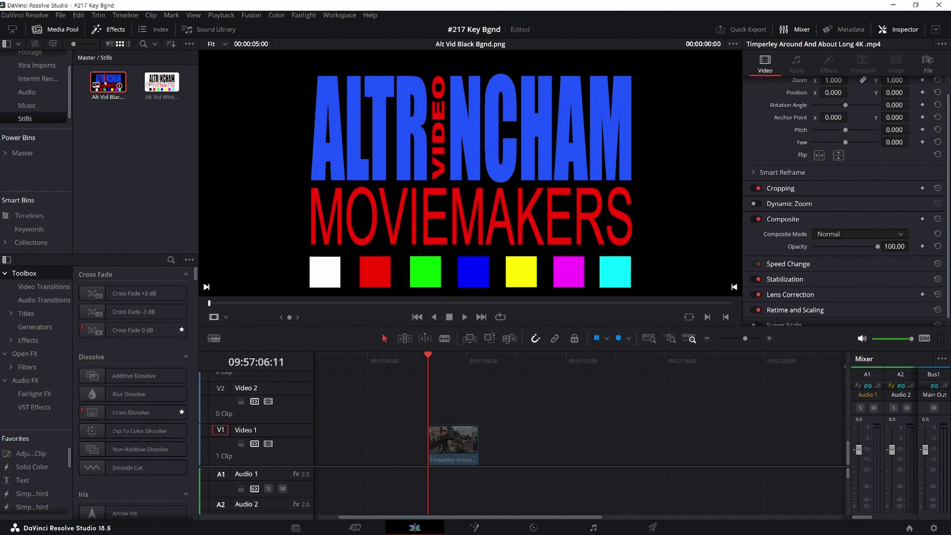
pyautogui.moveTo(106, 84); pyautogui.dragTo(429, 415)
pyautogui.click(443, 361)
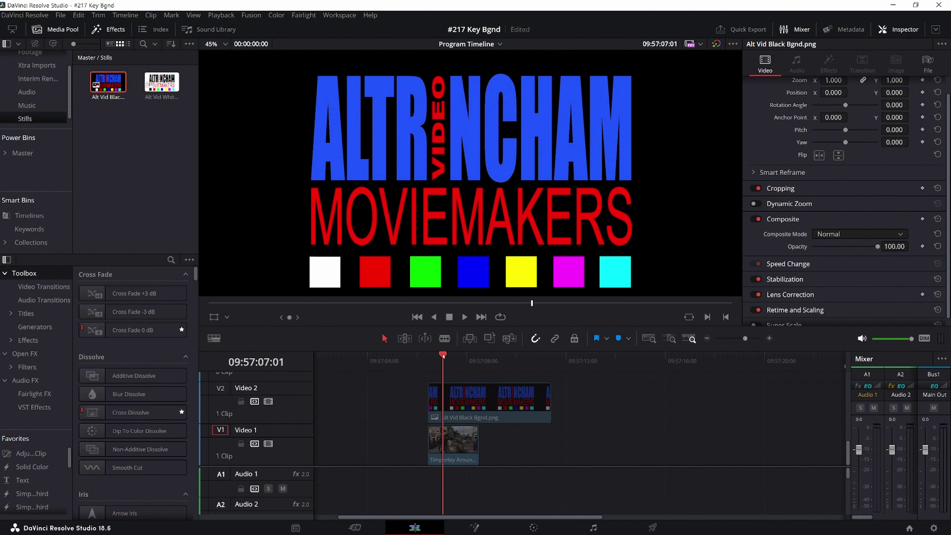
pyautogui.moveTo(547, 400); pyautogui.dragTo(482, 411)
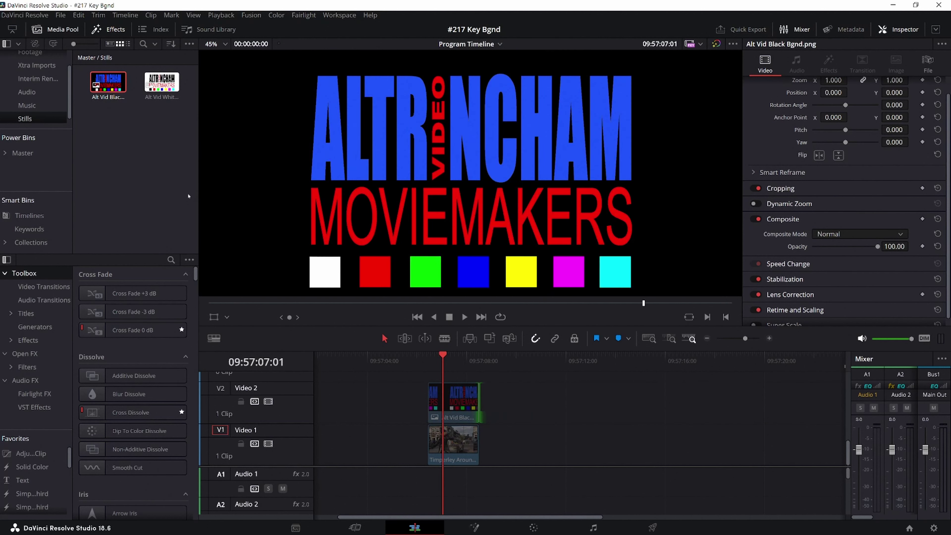
# - Place Alt Vid White Bgnd.png on Video 3 at 09:57:07:01 and trim its end to match the clips below
pyautogui.moveTo(161, 83); pyautogui.dragTo(463, 392)
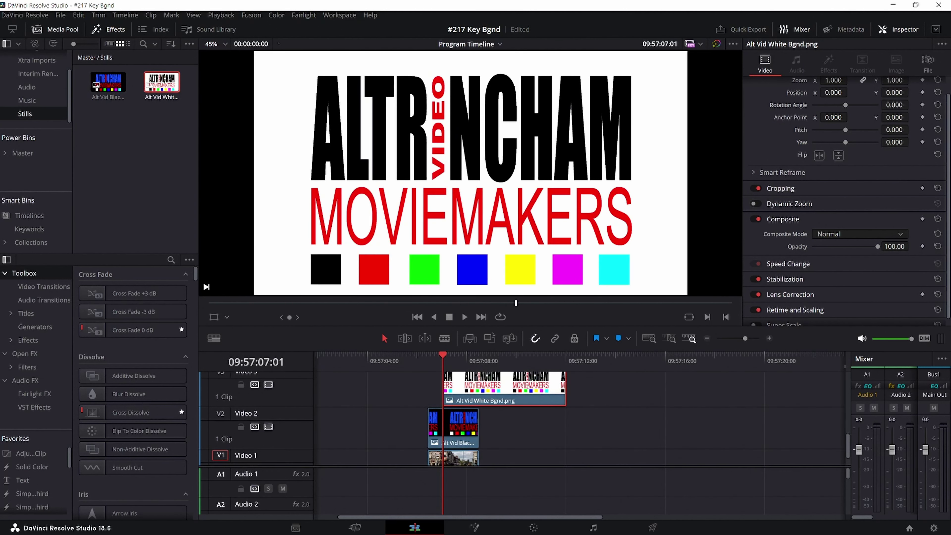
pyautogui.moveTo(564, 390); pyautogui.dragTo(479, 390)
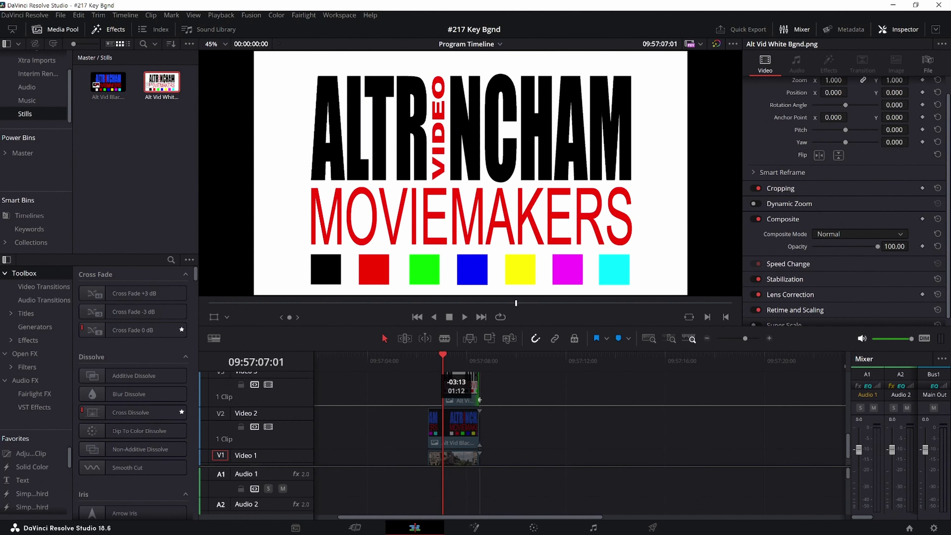
# - Scrub between the black-background and white-background logos and return the playhead to the start of the street clip
pyautogui.click(433, 360)
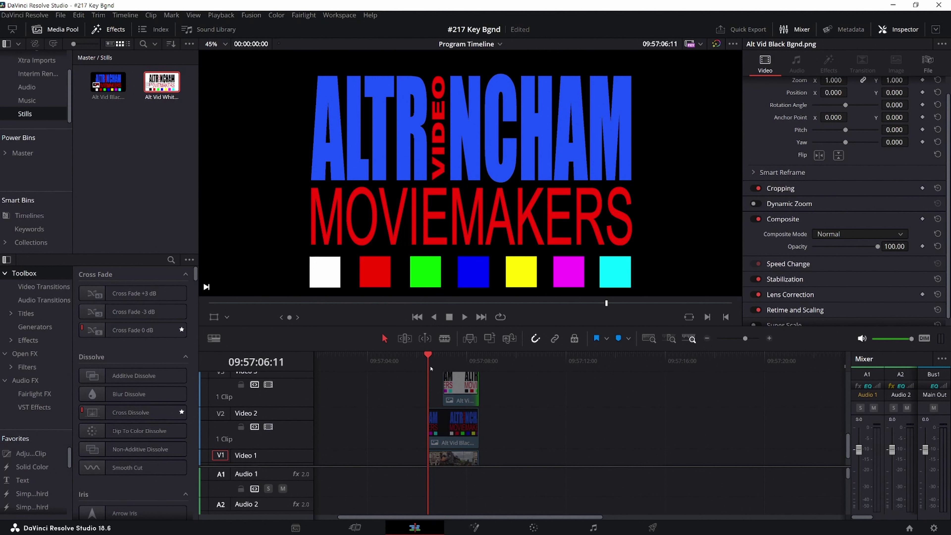
pyautogui.moveTo(428, 357)
pyautogui.mouseDown()
pyautogui.moveTo(468, 361)
pyautogui.moveTo(432, 364)
pyautogui.mouseUp()
pyautogui.moveTo(428, 355); pyautogui.dragTo(443, 355)
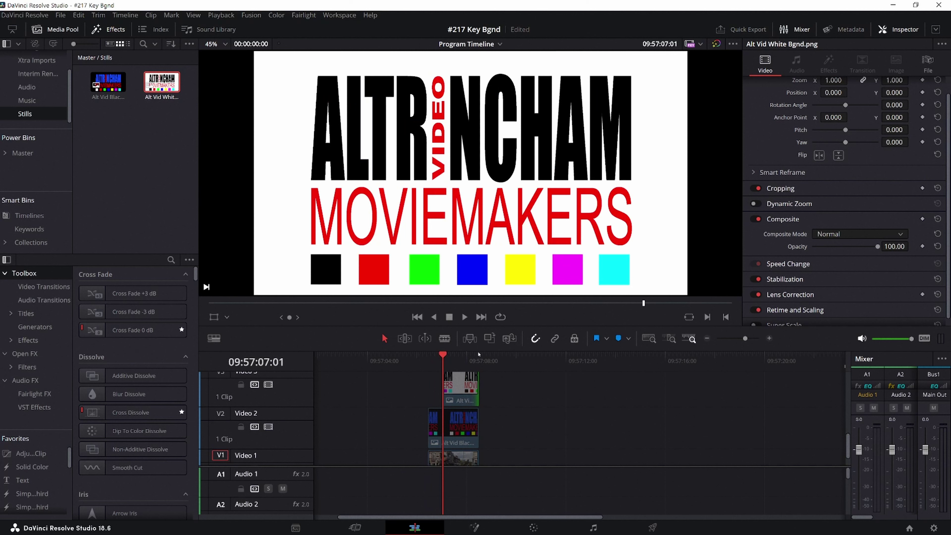
pyautogui.moveTo(443, 354); pyautogui.dragTo(428, 355)
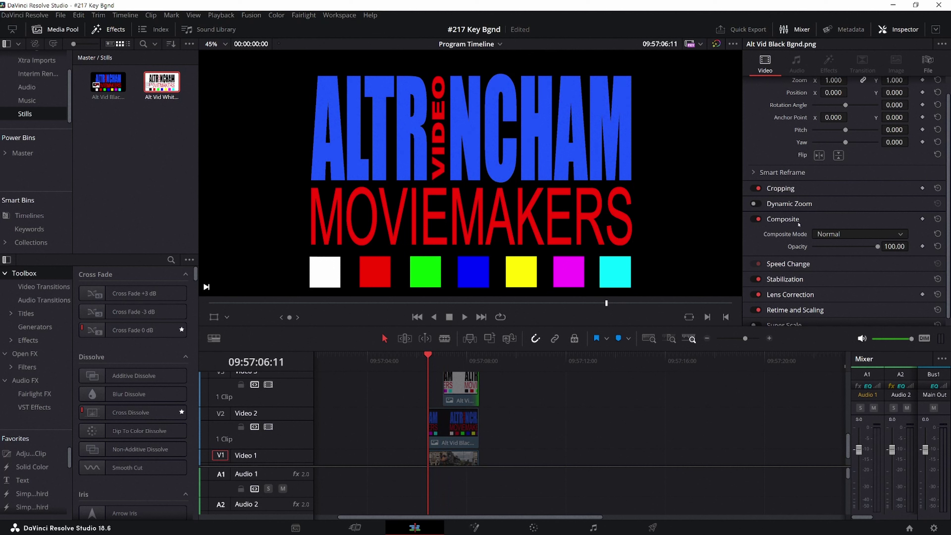
# - Try the Screen composite mode on the black-background logo and restore it to Normal at full opacity
pyautogui.click(900, 235)
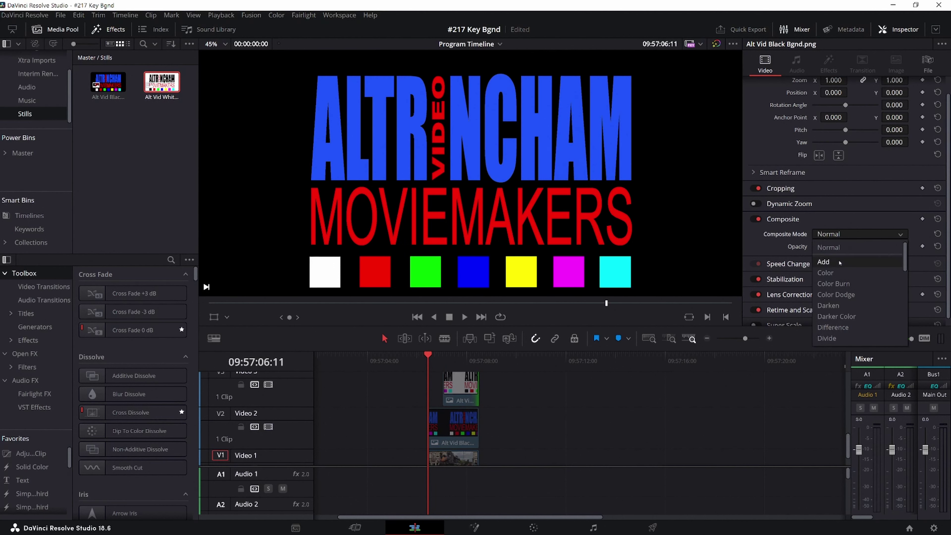
pyautogui.scroll(-8, 905, 268)
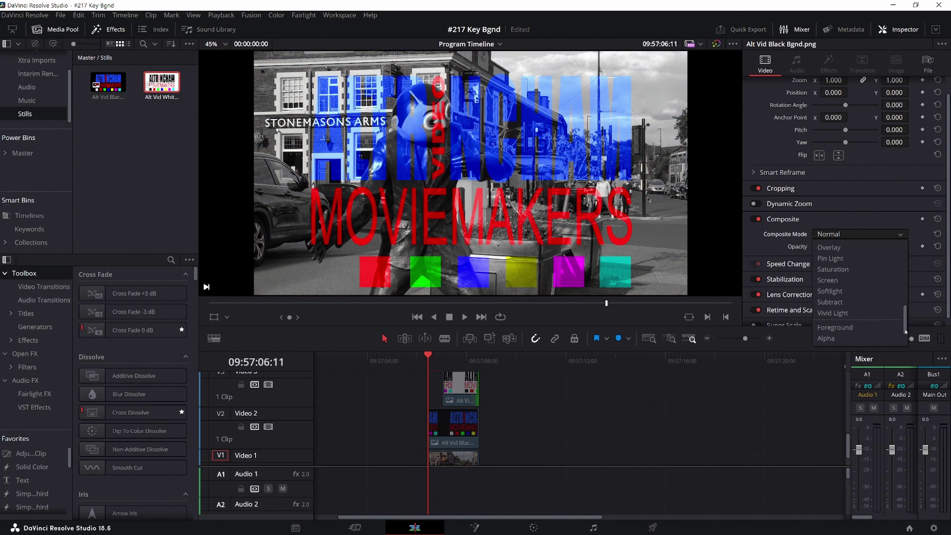
pyautogui.click(832, 249)
pyautogui.hotkey('ctrl', 's')
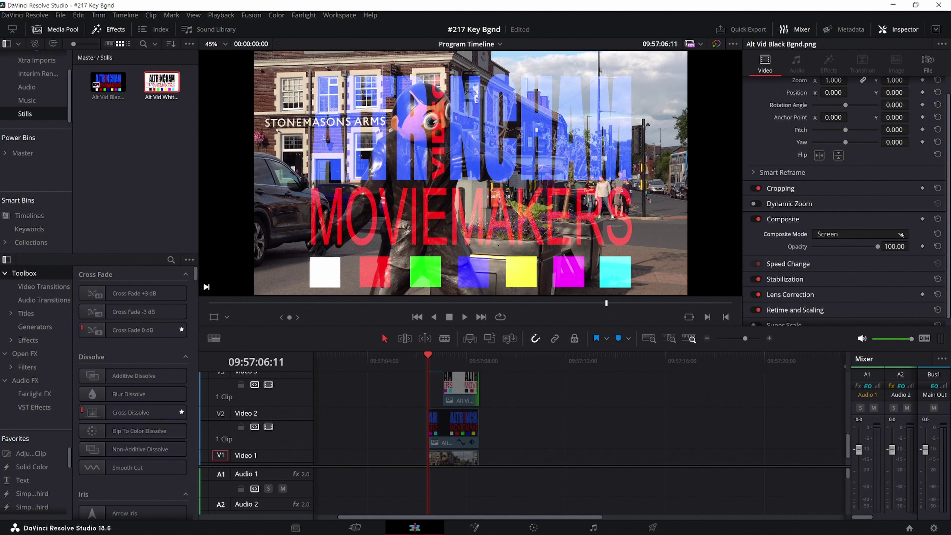
pyautogui.moveTo(878, 249)
pyautogui.mouseDown()
pyautogui.moveTo(835, 248)
pyautogui.moveTo(889, 248)
pyautogui.mouseUp()
pyautogui.hotkey('ctrl', 'z')
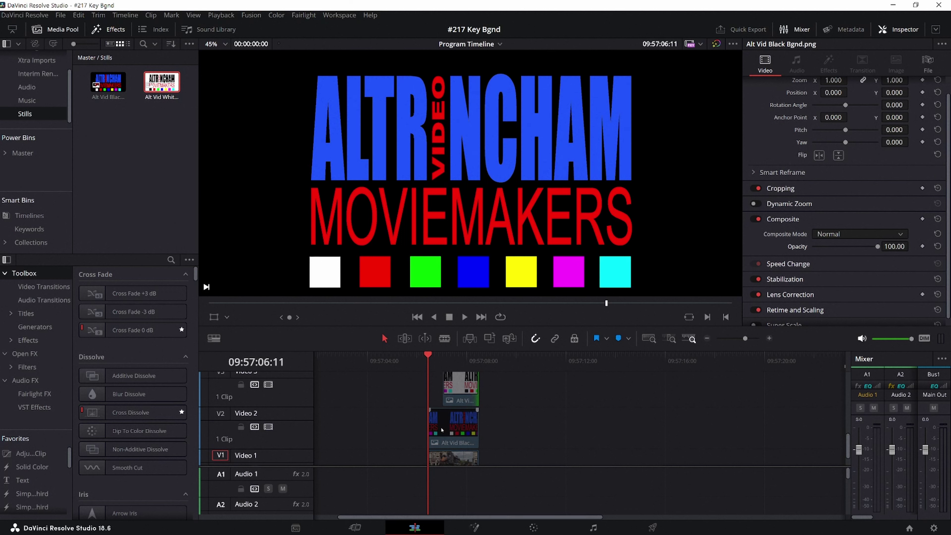
# - Scale the black-background logo to 0.44 and position it at X -1085, Y -426
pyautogui.scroll(1, 856, 160)
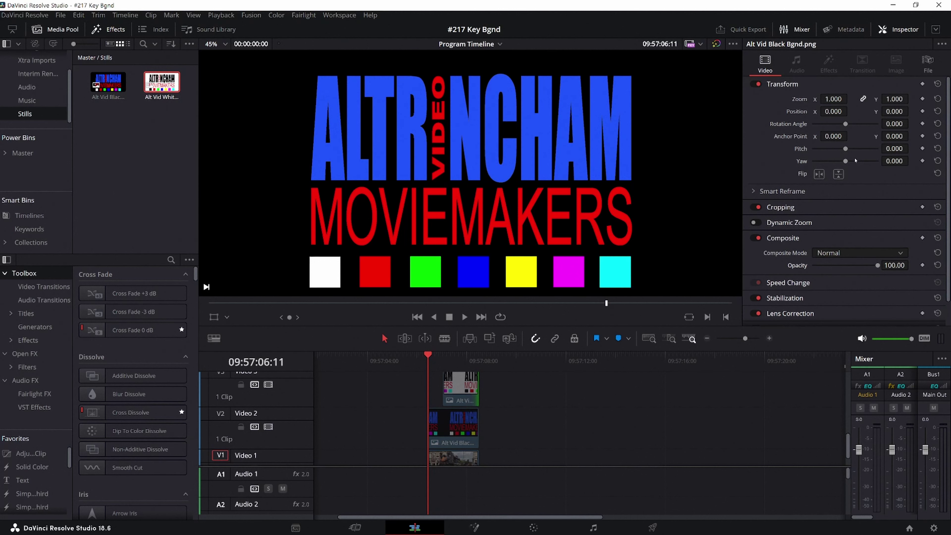
pyautogui.click(833, 99)
pyautogui.write('0.83')
pyautogui.press('Return')
# - Scale the white-background logo to 0.43 and position it at X 1034, Y 535
pyautogui.moveTo(850, 99)
pyautogui.mouseDown()
pyautogui.moveTo(790, 99)
pyautogui.moveTo(850, 112)
pyautogui.mouseUp()
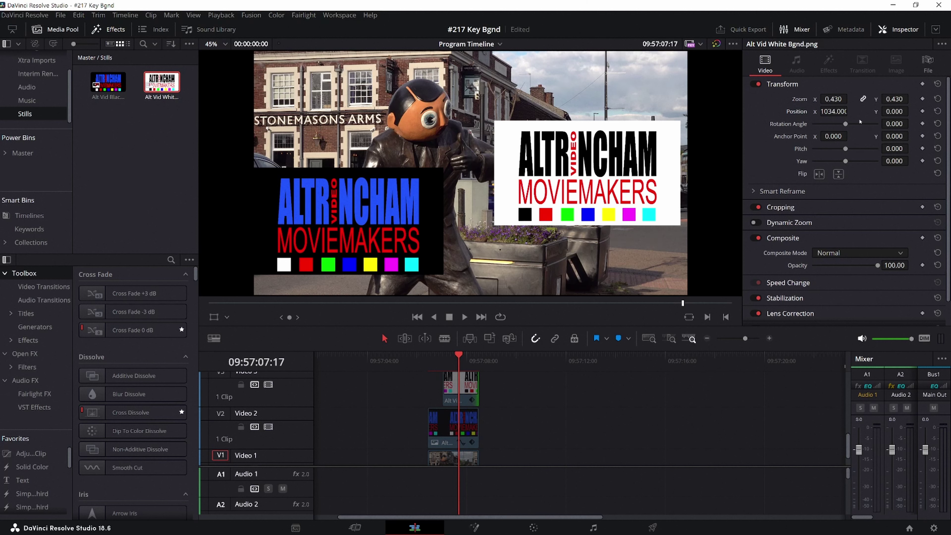
pyautogui.moveTo(894, 111); pyautogui.dragTo(912, 111)
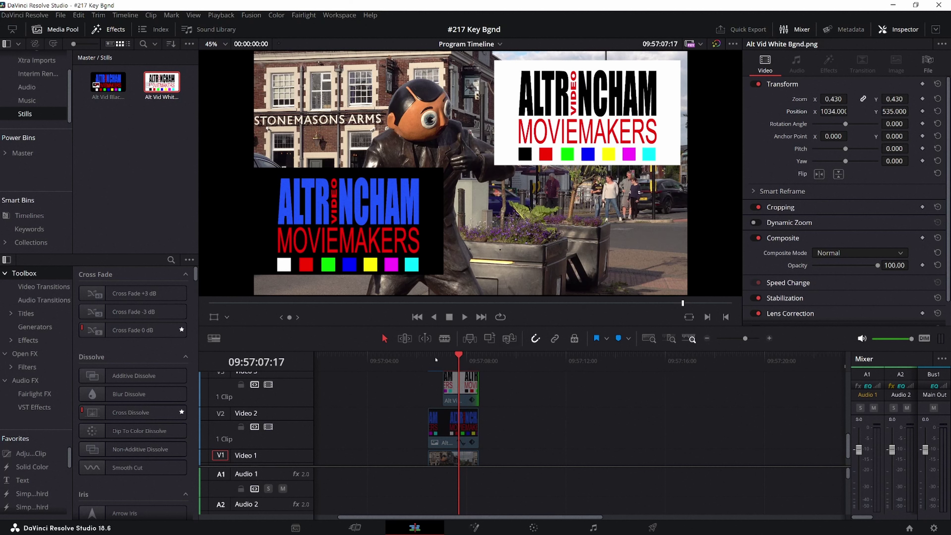
# - Open the black-background logo clip in Fusion and shift its MediaIn1 and MediaOut1 nodes slightly in the node graph
pyautogui.click(429, 359)
pyautogui.click(446, 426)
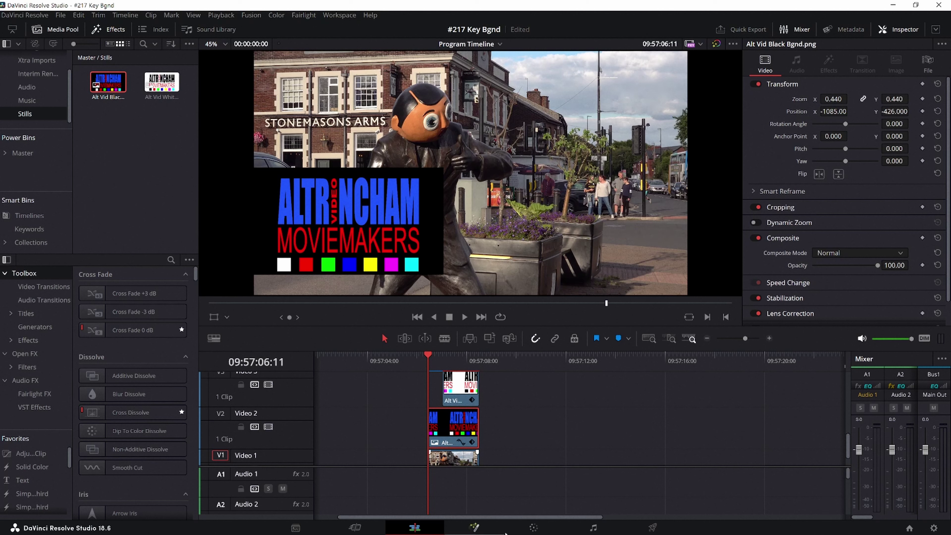
pyautogui.click(475, 529)
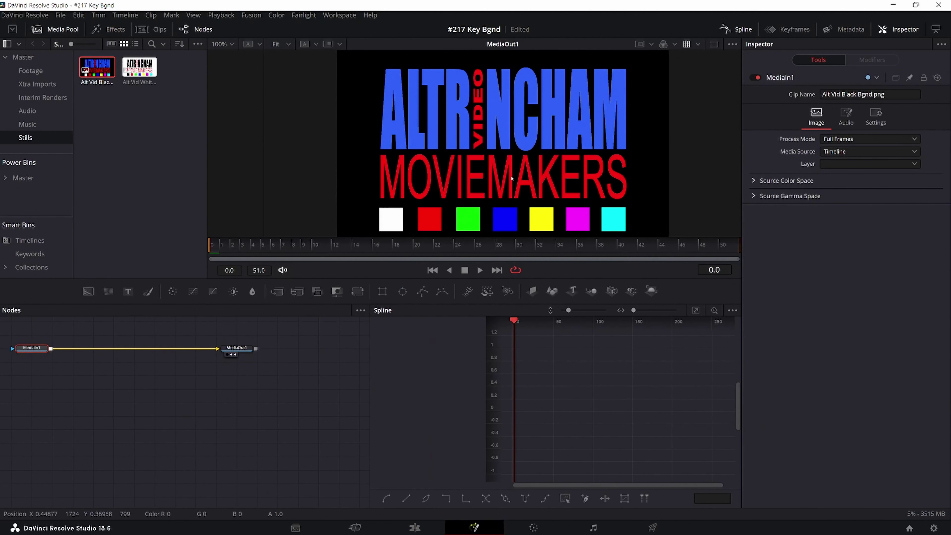
pyautogui.moveTo(240, 348); pyautogui.dragTo(254, 363)
pyautogui.moveTo(30, 354); pyautogui.dragTo(45, 368)
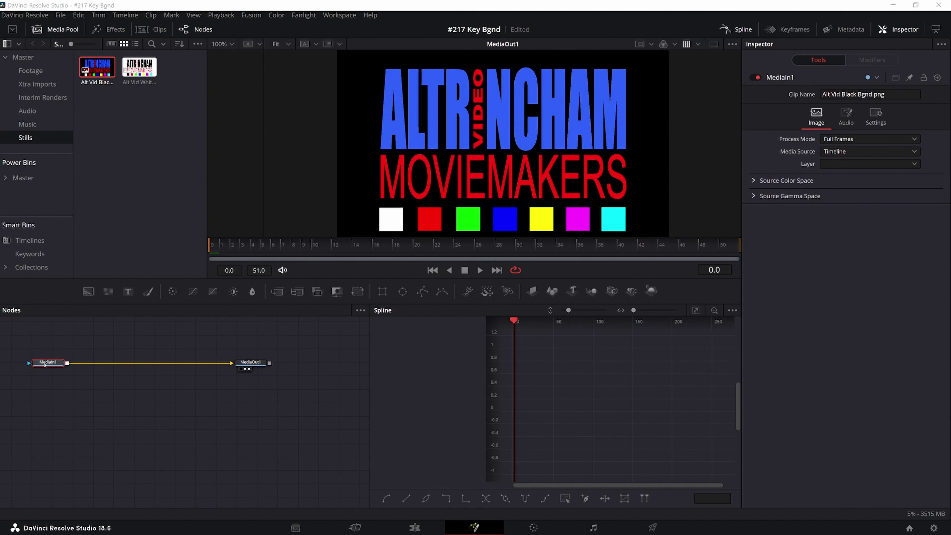
# - Insert a Luma Keyer after MediaIn1 for the black-background logo and space it out from the input node
pyautogui.hotkey('shift', 'space')
pyautogui.moveTo(67, 224); pyautogui.dragTo(210, 94)
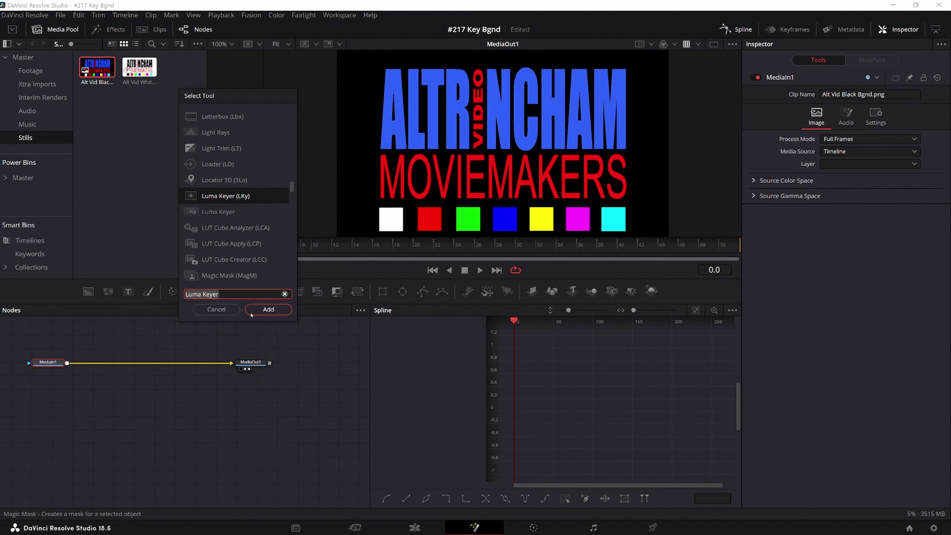
pyautogui.click(269, 309)
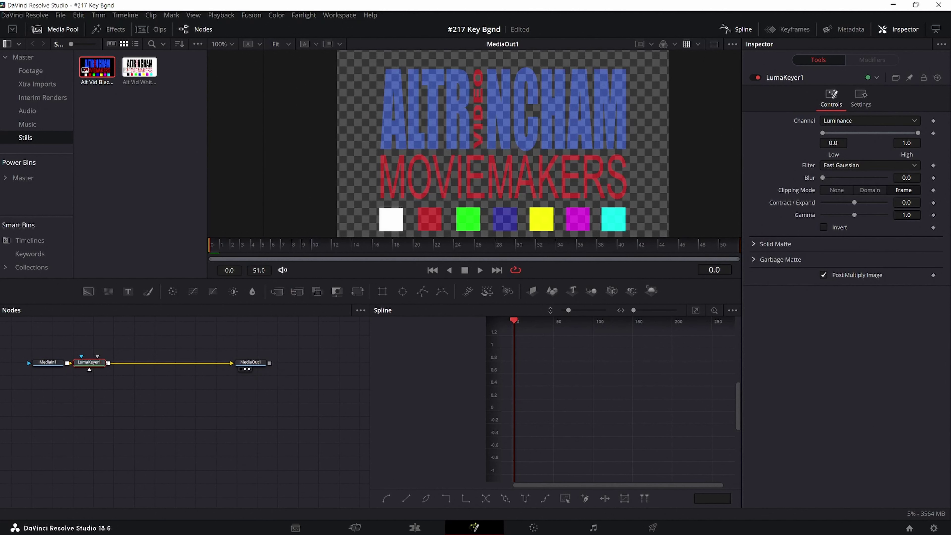
pyautogui.moveTo(80, 369); pyautogui.dragTo(103, 370)
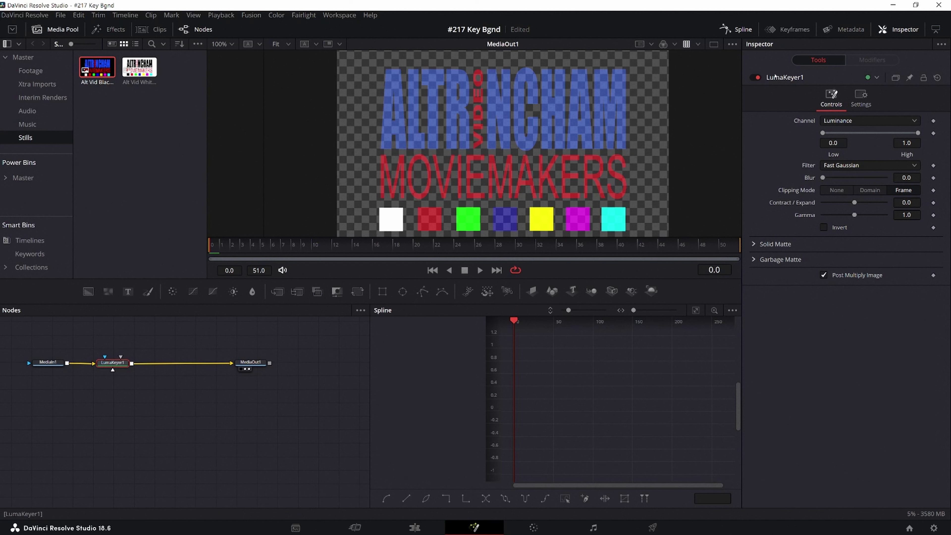
# - Lower the Luma Keyer's High threshold to about 0.0 to key out the black background, and return to the edit timeline
pyautogui.moveTo(915, 135); pyautogui.dragTo(824, 135)
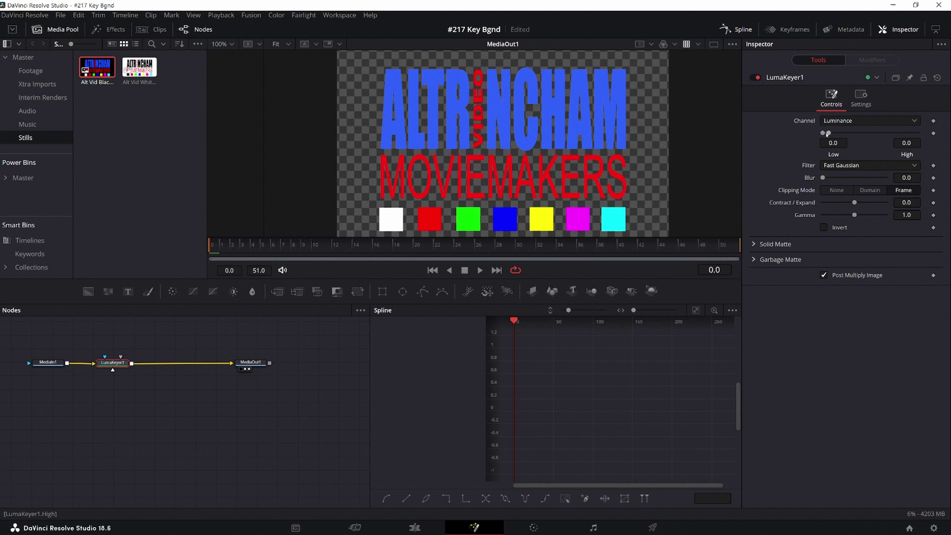
pyautogui.moveTo(829, 133)
pyautogui.mouseDown()
pyautogui.moveTo(861, 137)
pyautogui.moveTo(831, 133)
pyautogui.mouseUp()
pyautogui.moveTo(831, 135); pyautogui.dragTo(828, 133)
pyautogui.click(414, 529)
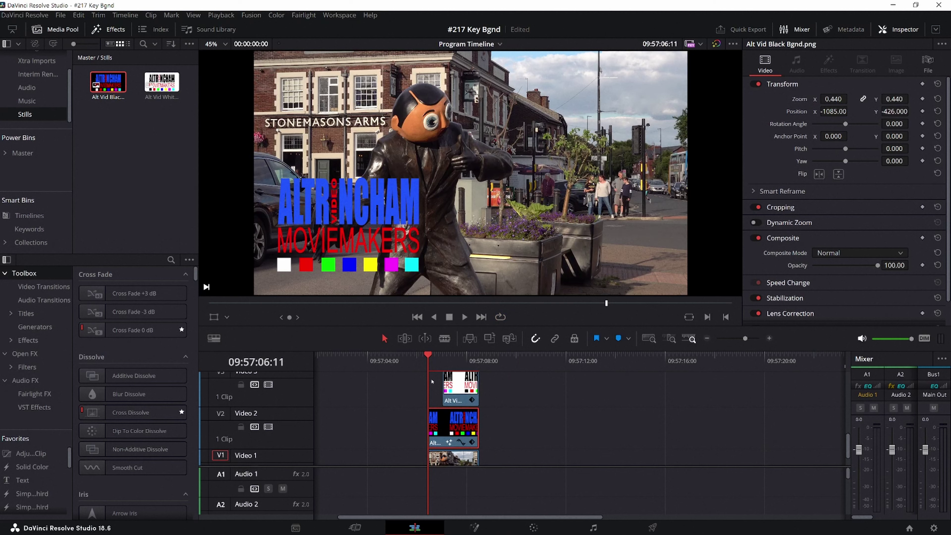
# - Open the white-background logo clip in Fusion and insert a Luma Keyer between MediaIn1 and MediaOut1
pyautogui.moveTo(436, 356); pyautogui.dragTo(458, 356)
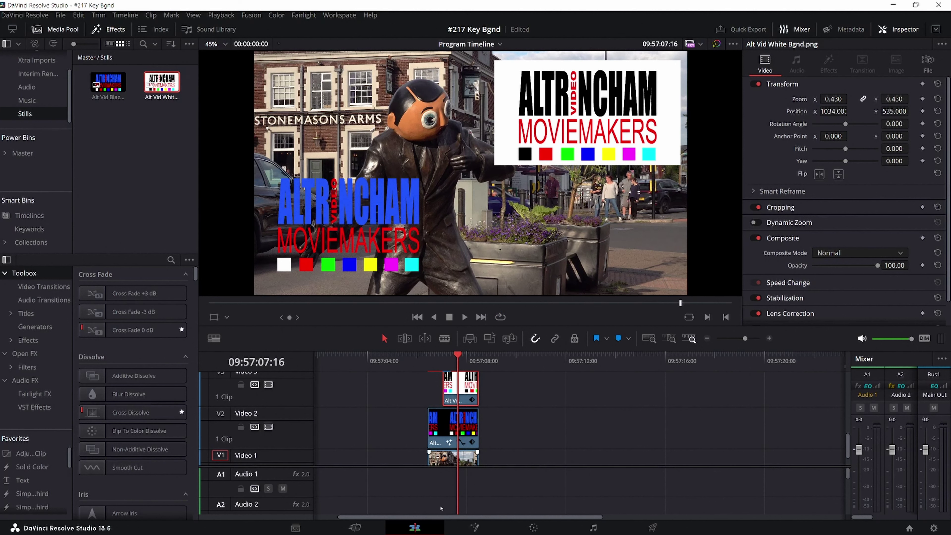
pyautogui.click(475, 527)
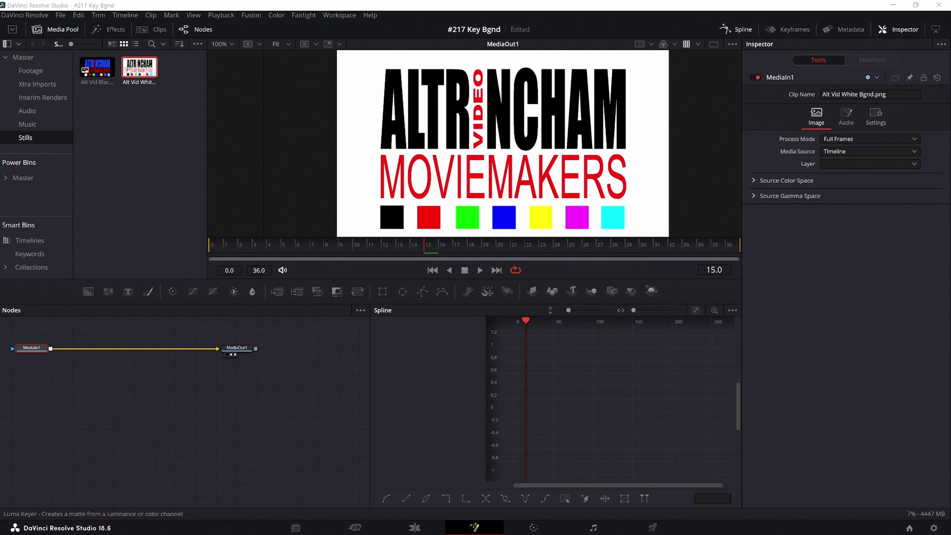
pyautogui.hotkey('shift', 'space')
pyautogui.moveTo(147, 191); pyautogui.dragTo(197, 88)
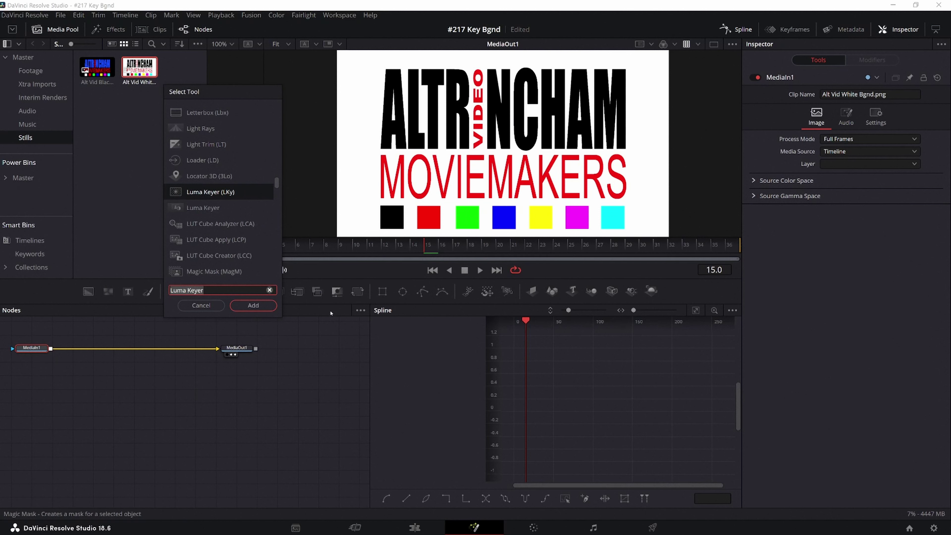
pyautogui.click(253, 306)
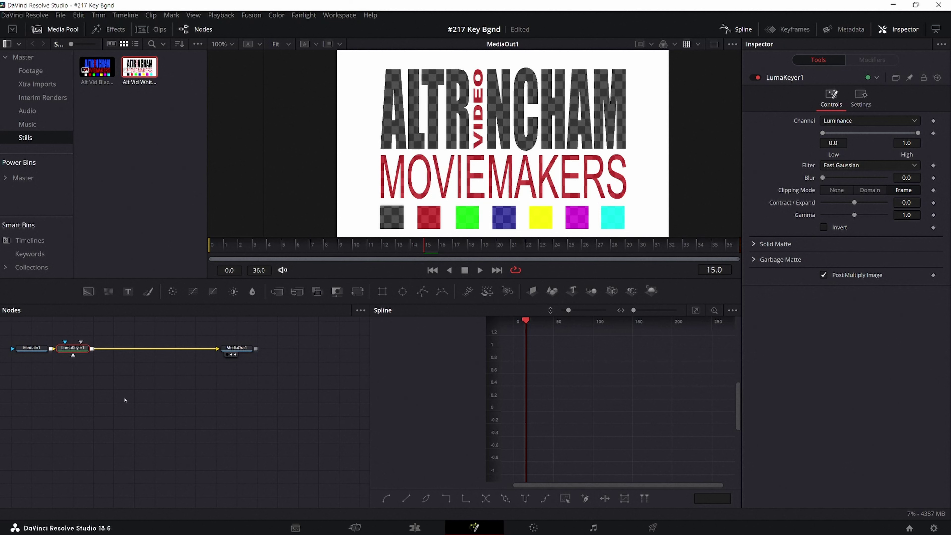
pyautogui.moveTo(73, 354); pyautogui.dragTo(91, 355)
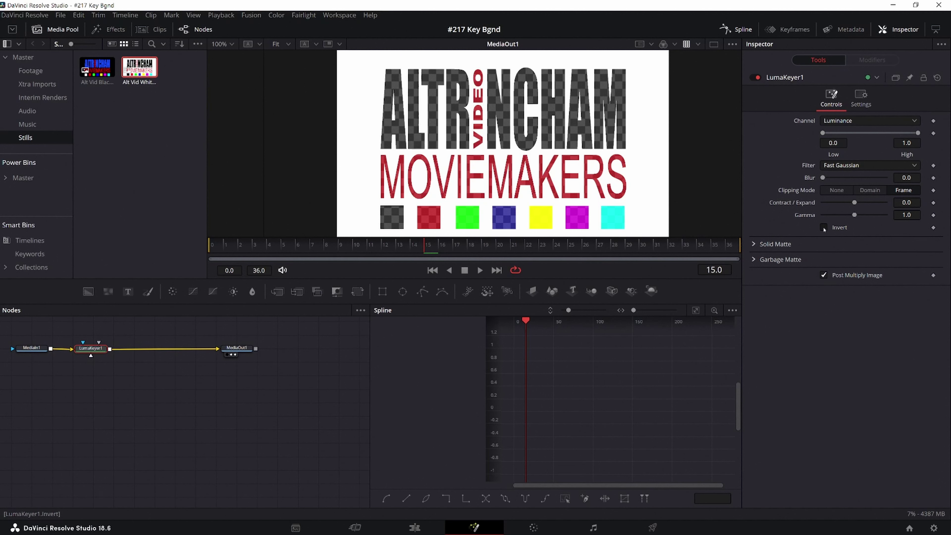
# - Key out the white background by inverting the Luma Keyer with Low at 0.95, and return to the edit timeline
pyautogui.click(824, 227)
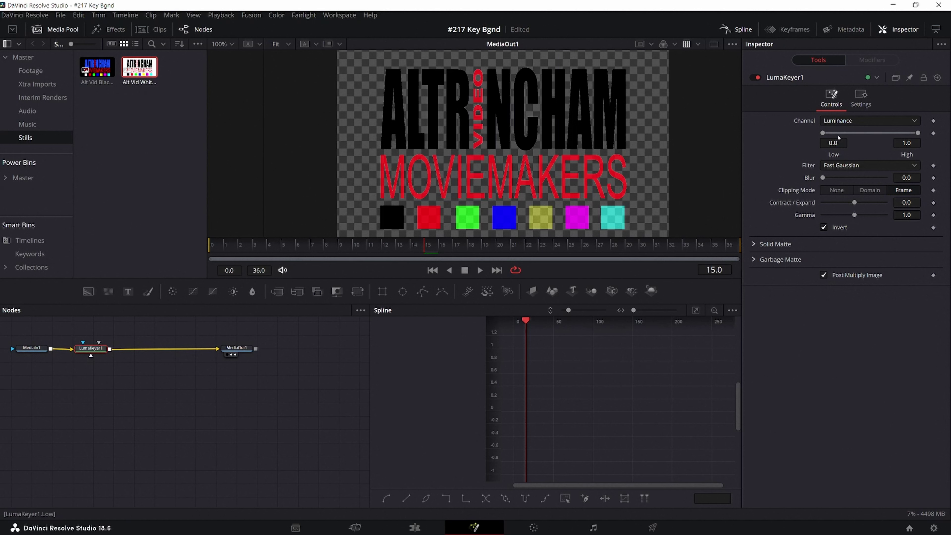
pyautogui.moveTo(822, 134); pyautogui.dragTo(914, 135)
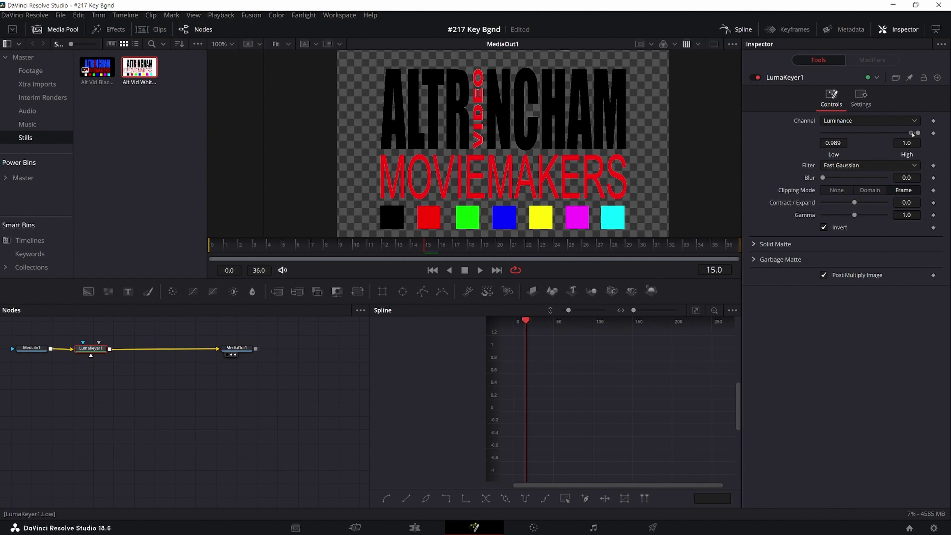
pyautogui.moveTo(913, 134); pyautogui.dragTo(912, 134)
pyautogui.moveTo(910, 133); pyautogui.dragTo(917, 134)
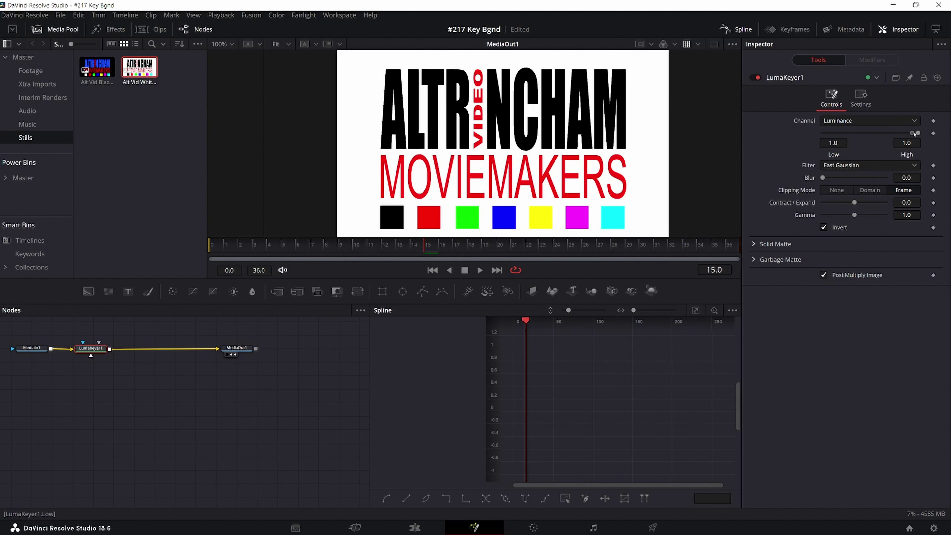
pyautogui.moveTo(911, 133); pyautogui.dragTo(907, 133)
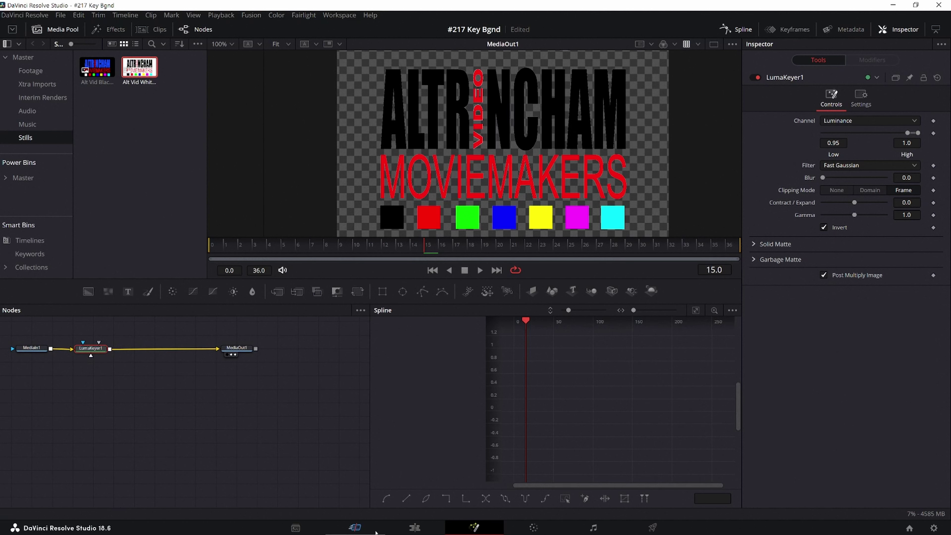
pyautogui.click(415, 528)
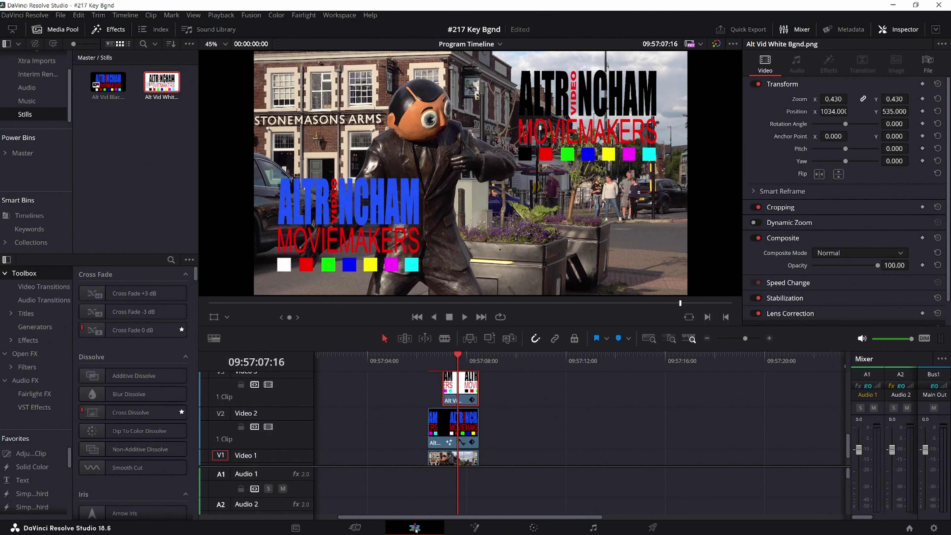